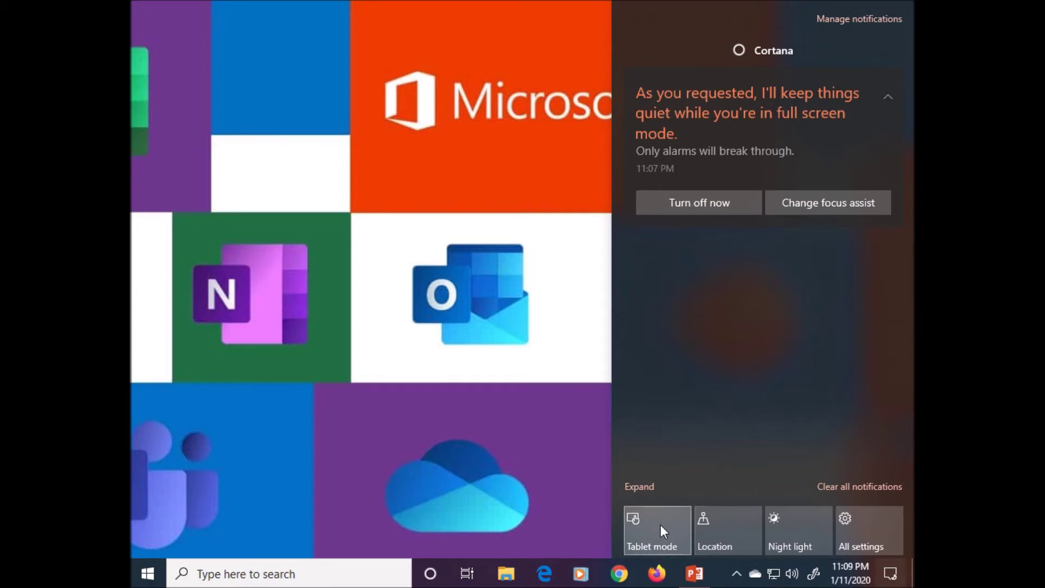
Turn on tablet mode and turn off the focus assist that silences notifications in full-screen mode.
click(661, 527)
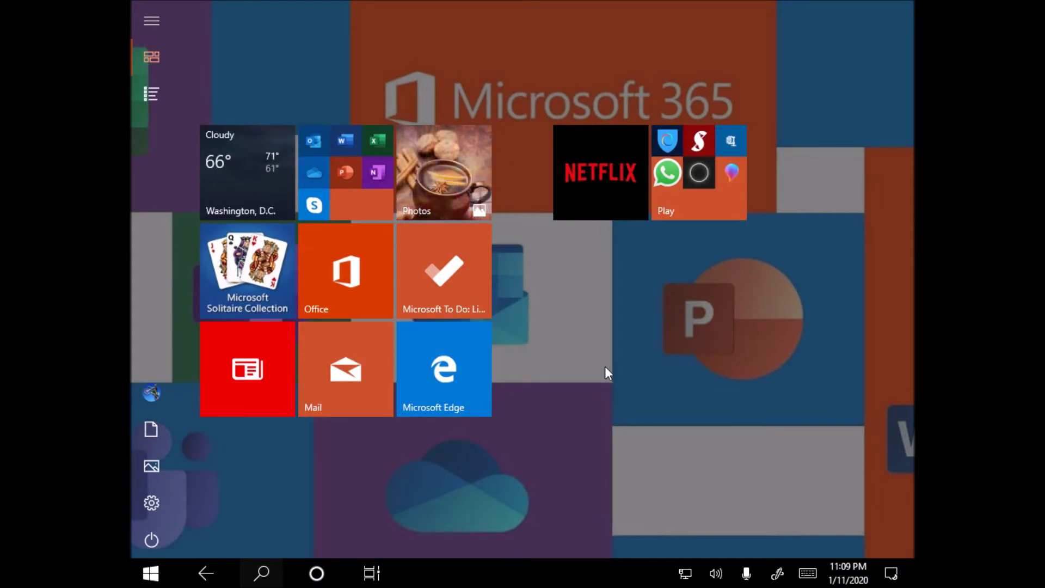
click(891, 573)
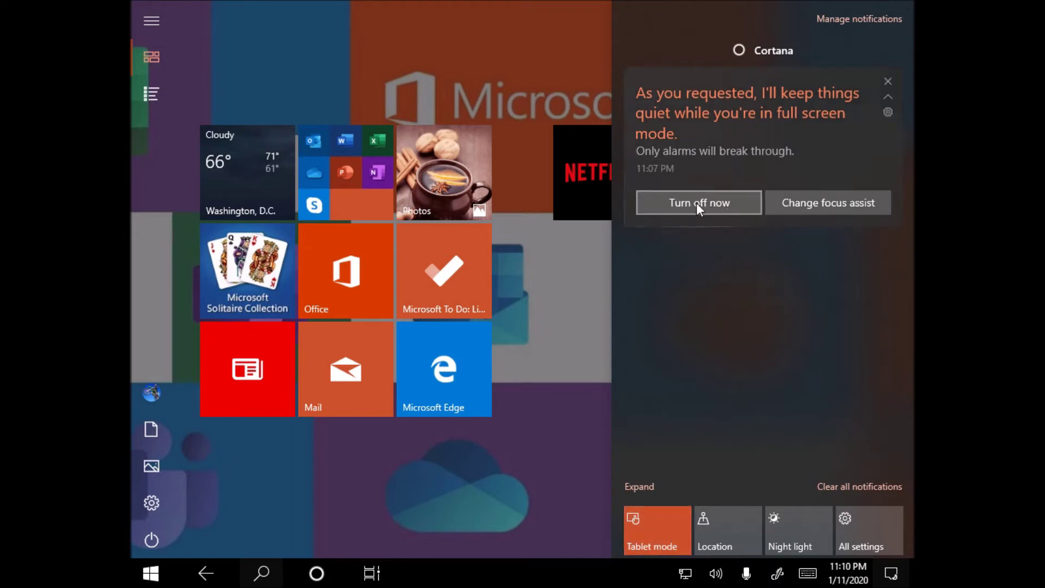
click(739, 204)
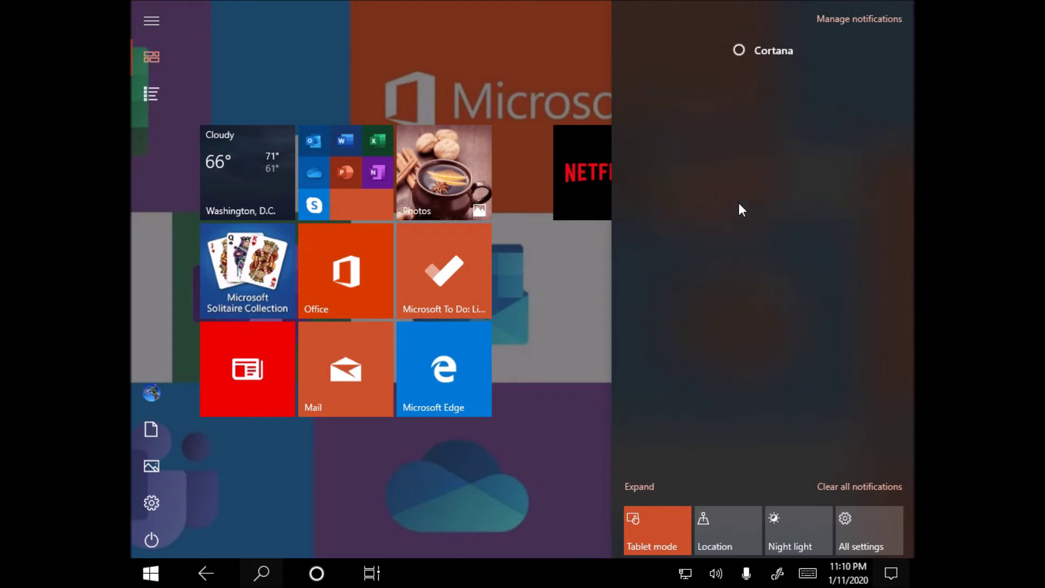
Toggle tablet mode off and back on, and look over the expanded Start screen navigation.
click(669, 538)
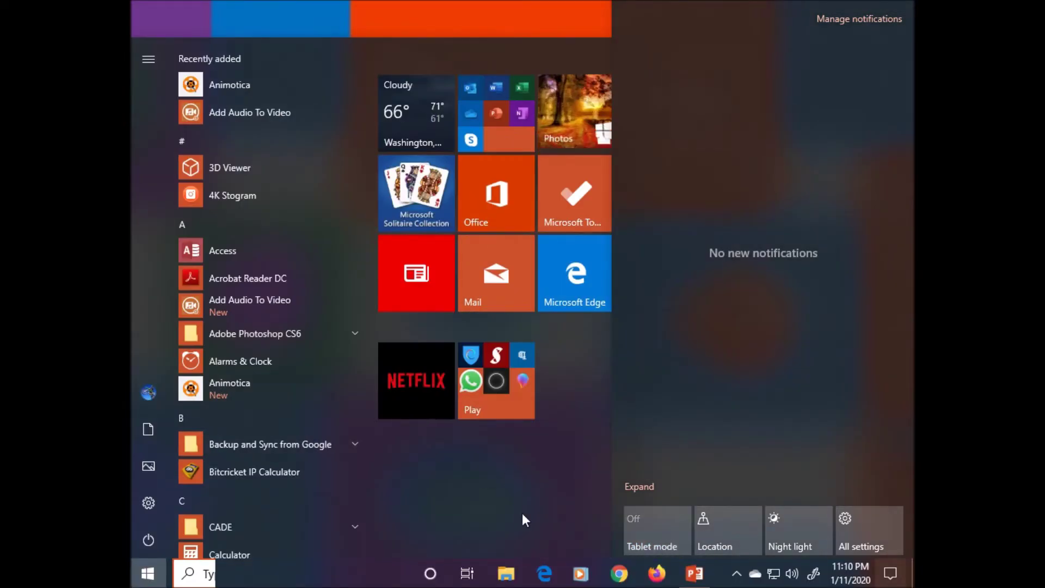
click(656, 532)
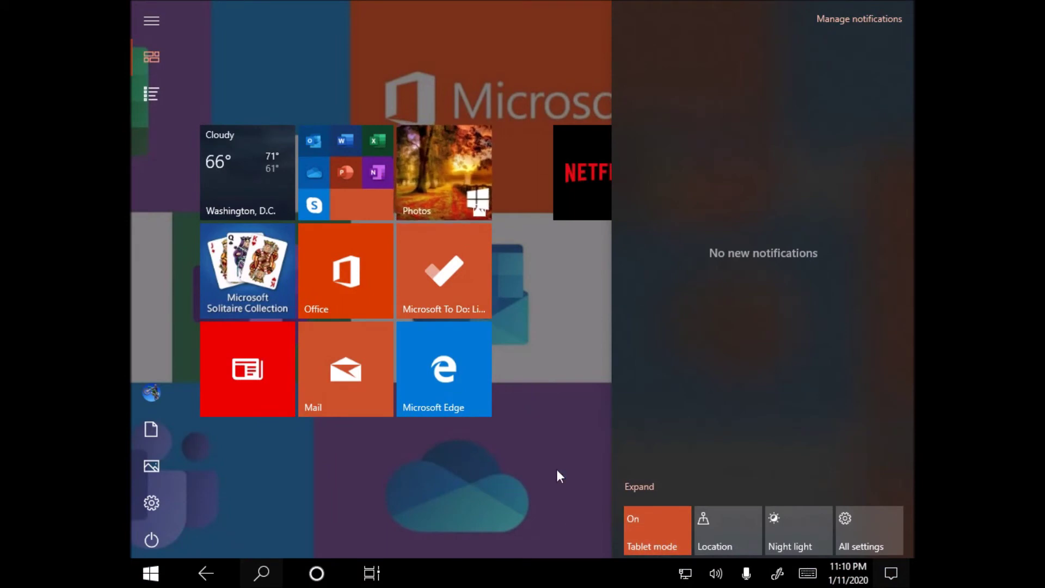
click(434, 27)
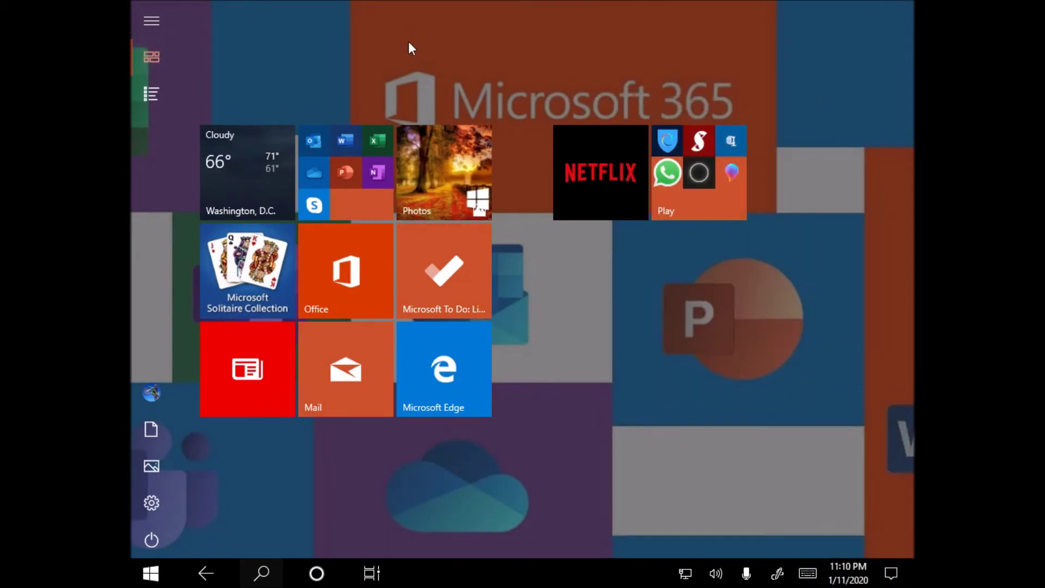
click(151, 21)
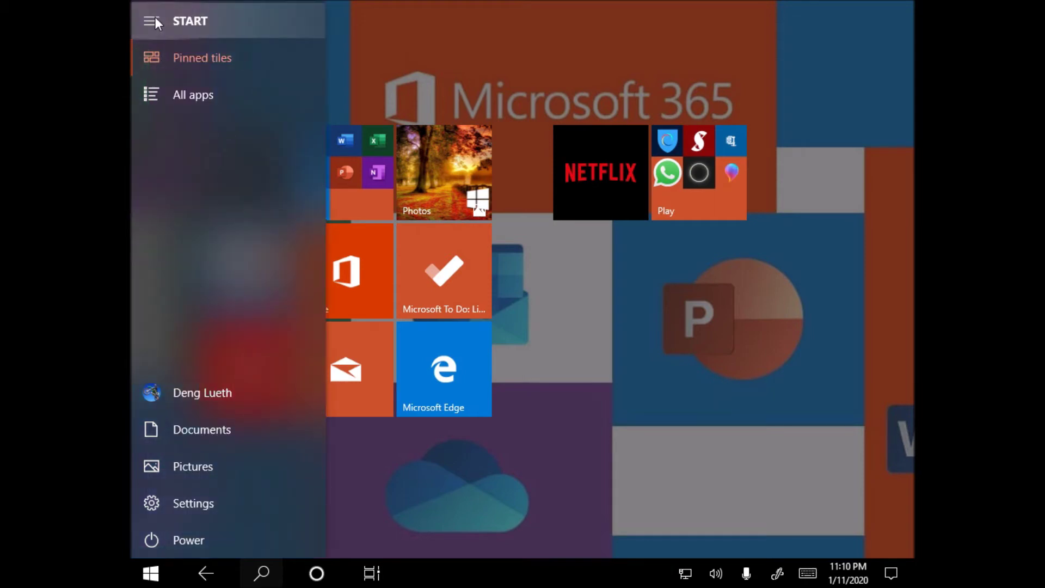
click(617, 32)
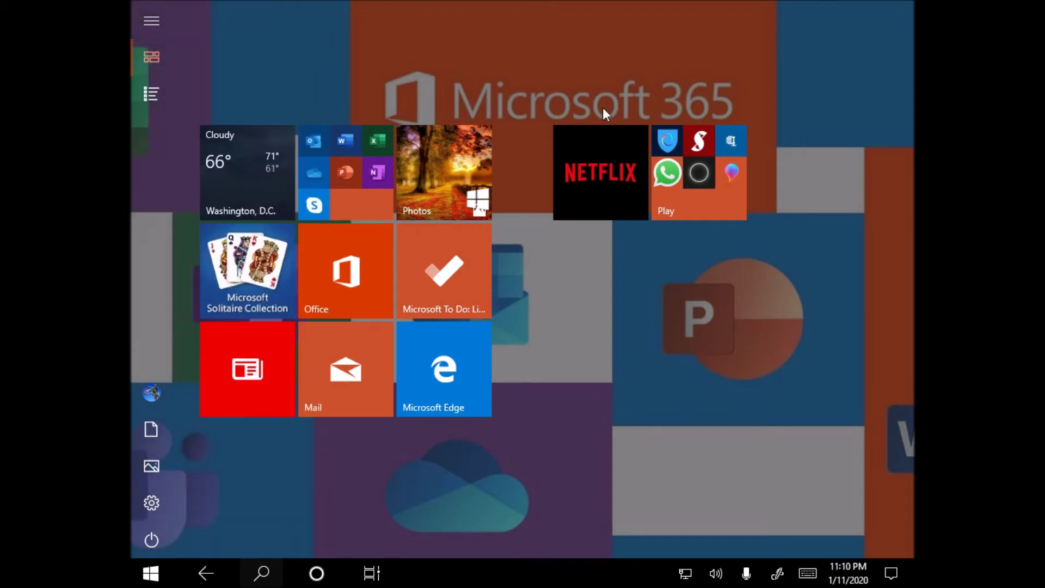
Turn off tablet mode through the notification quick actions to return to the desktop layout.
click(891, 573)
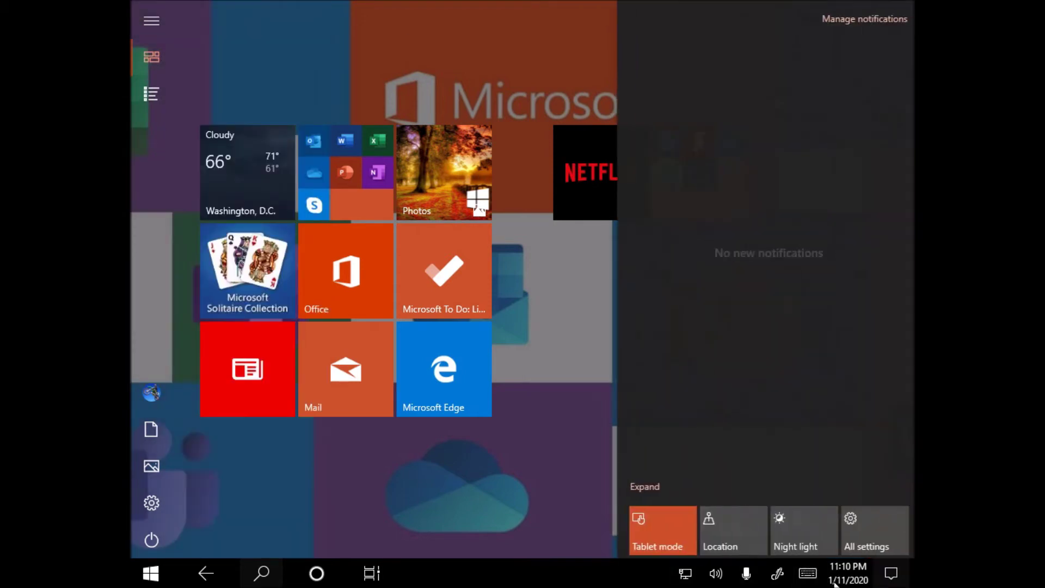
click(822, 577)
click(896, 574)
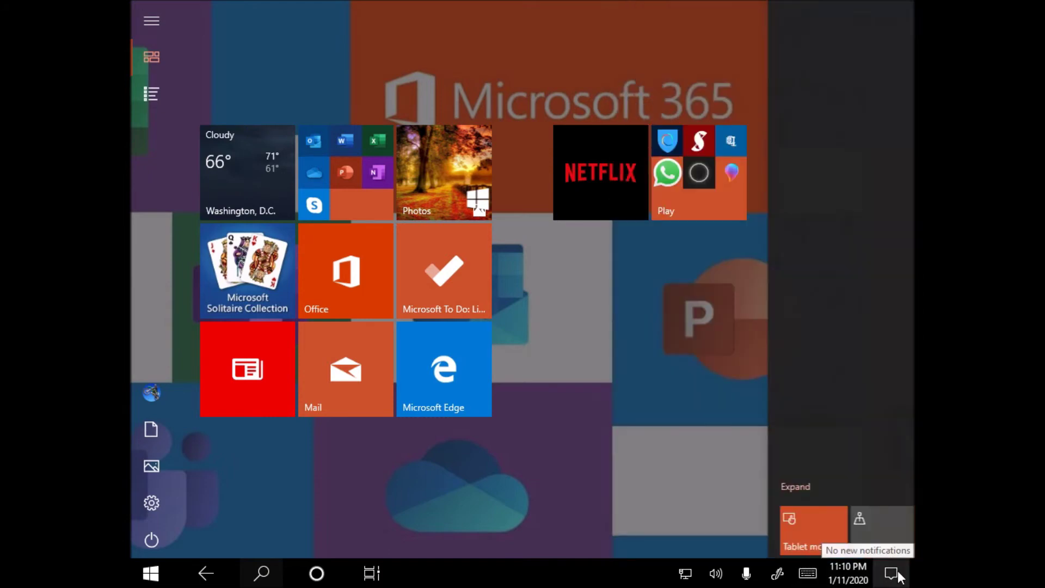
click(674, 531)
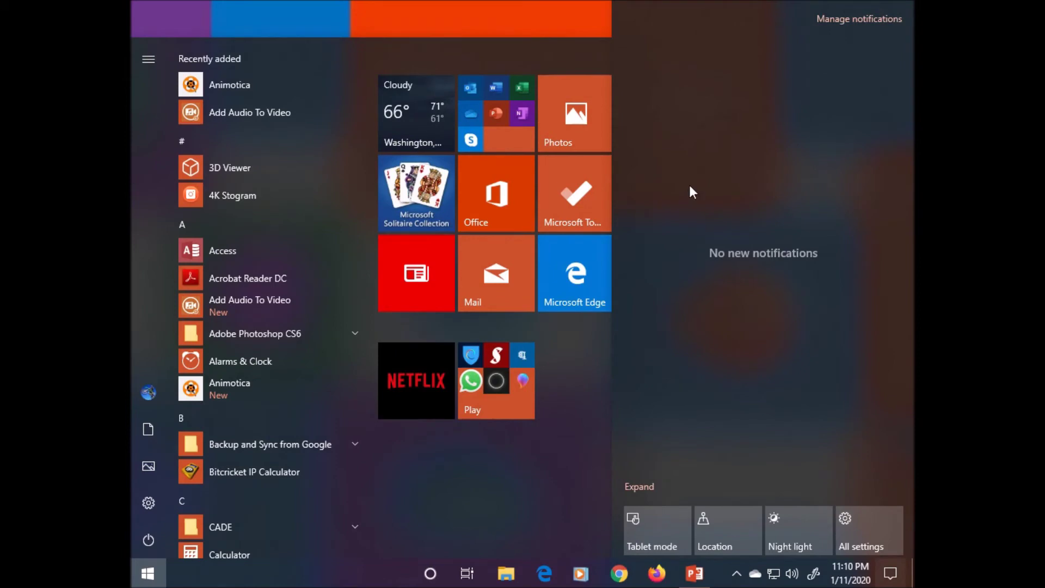
Open the System settings for tablet mode and set the sign-in behavior to "Use tablet mode".
click(160, 498)
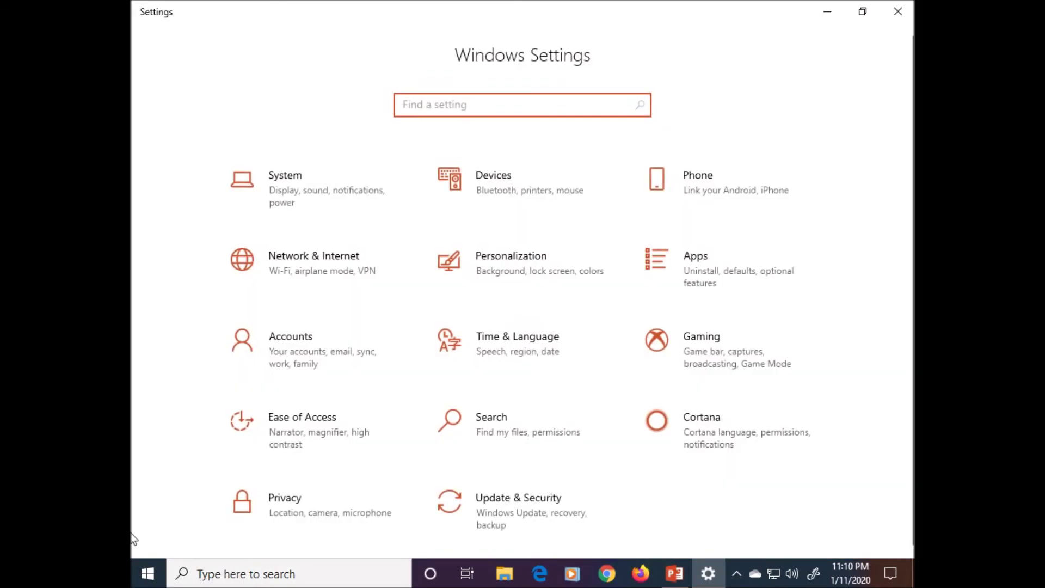
click(285, 180)
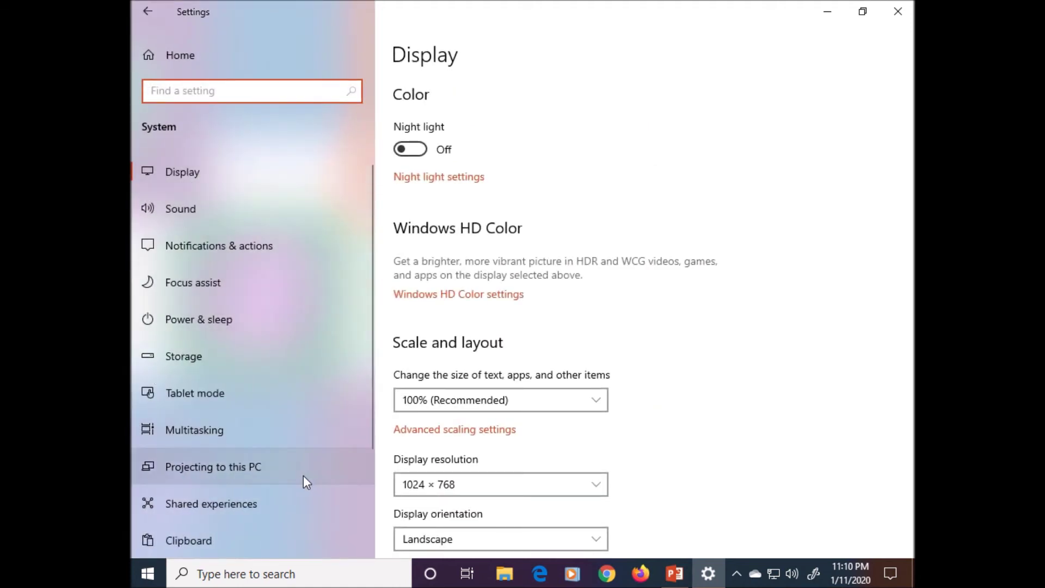
click(185, 394)
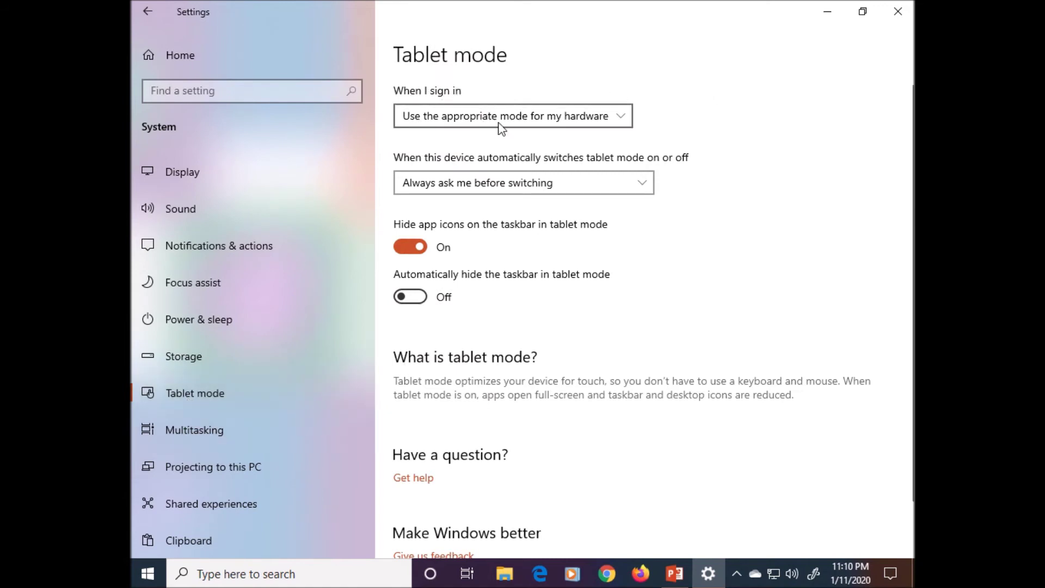
click(625, 112)
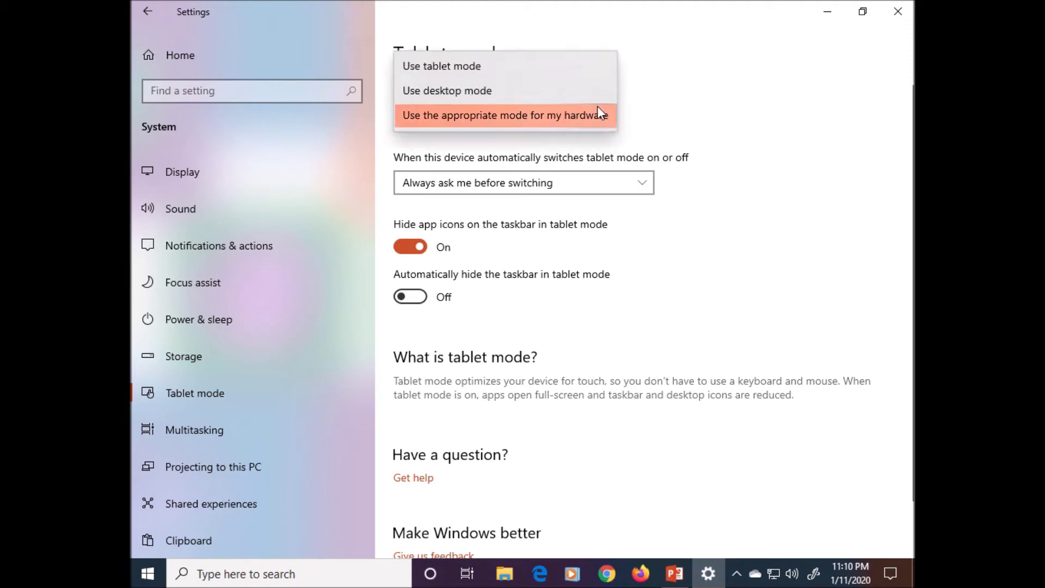
click(451, 66)
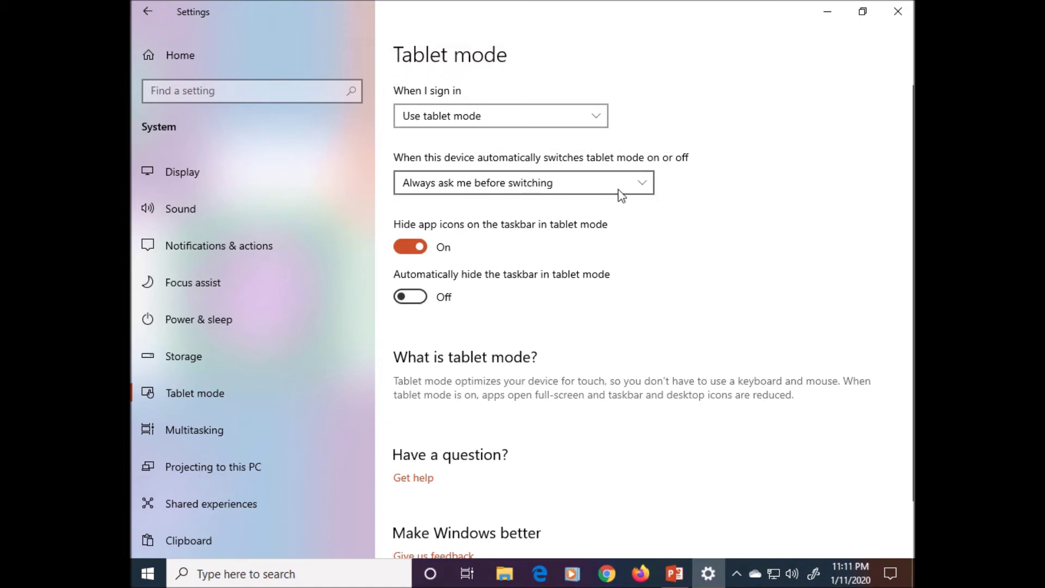
Choose "Always ask me before switching" for when the device automatically switches tablet mode on or off.
click(642, 185)
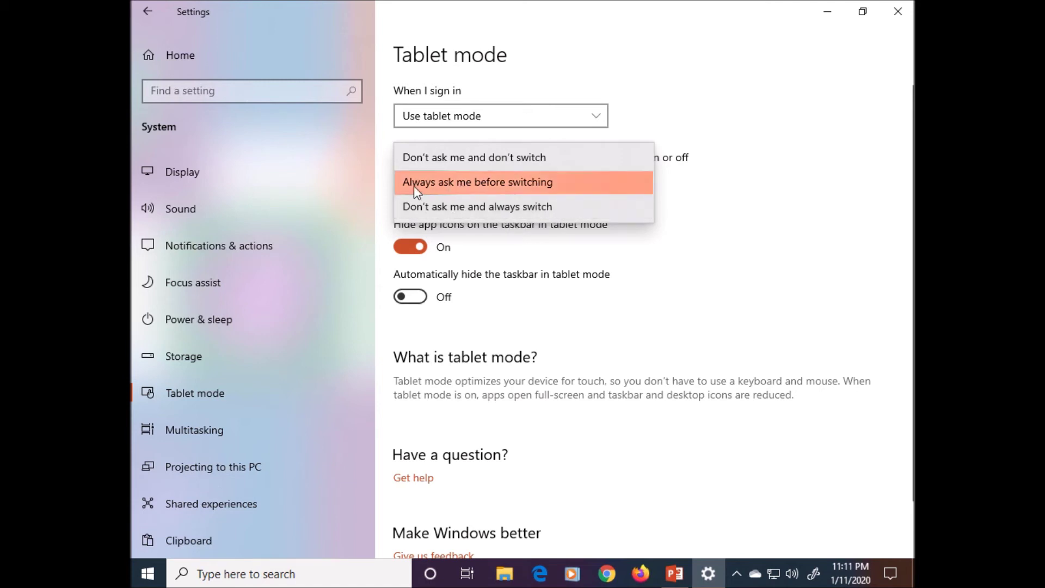
click(543, 188)
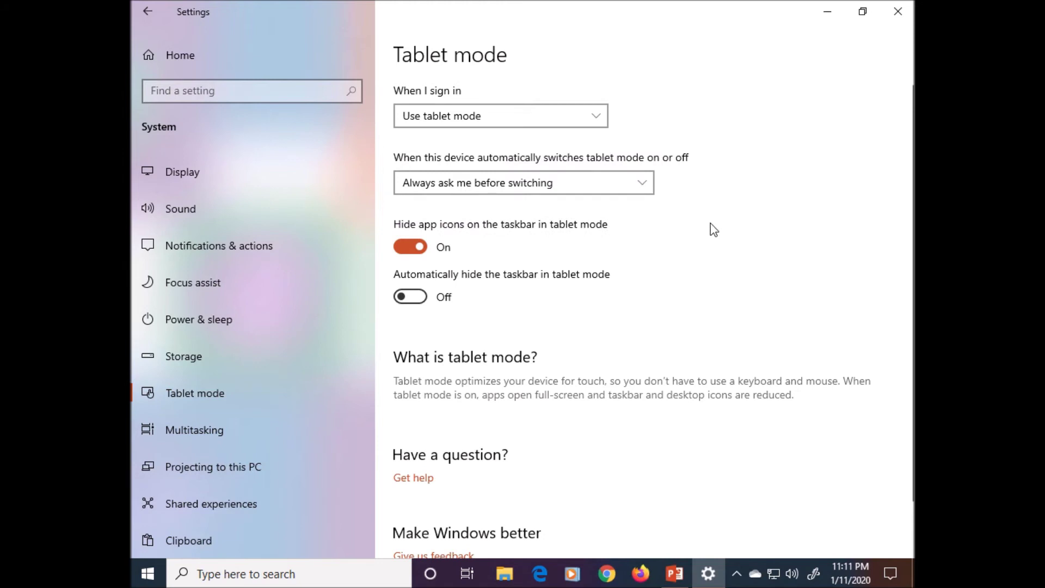
scroll(715, 229, down, 1)
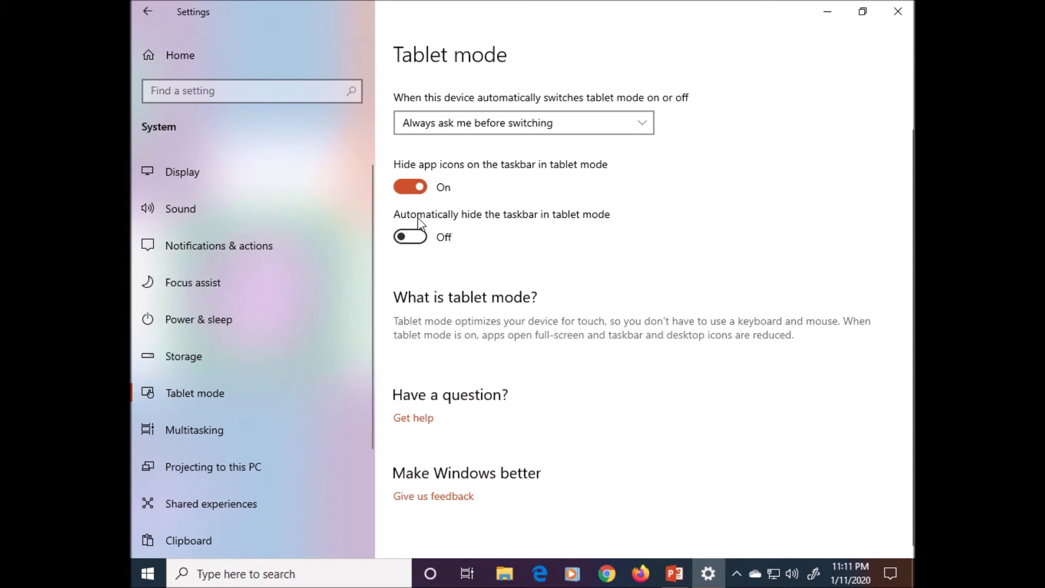
Toggle automatic taskbar hiding in tablet mode on and off, and review the automatic switching options.
click(411, 238)
click(413, 238)
click(621, 125)
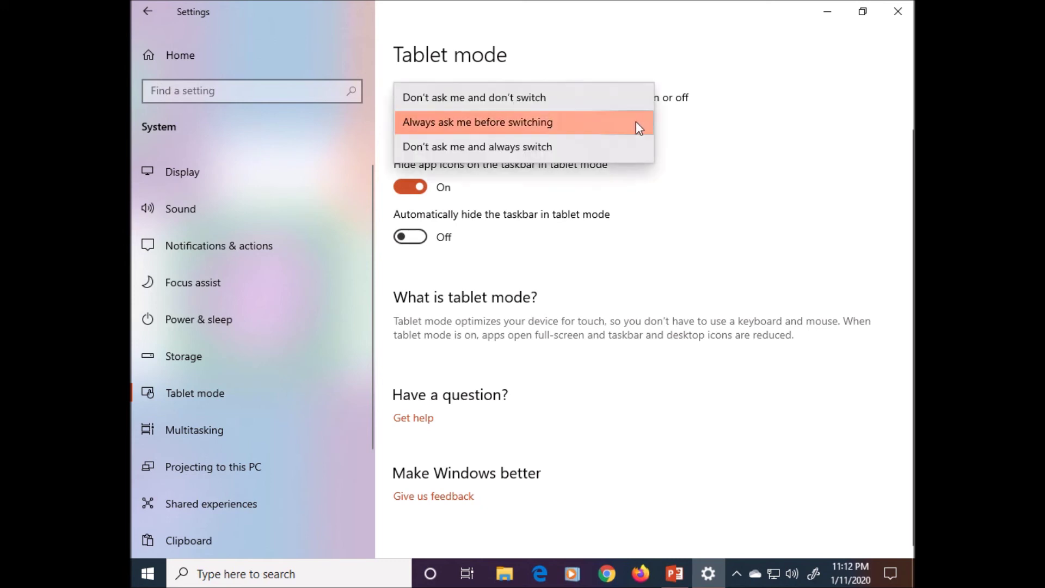
click(673, 218)
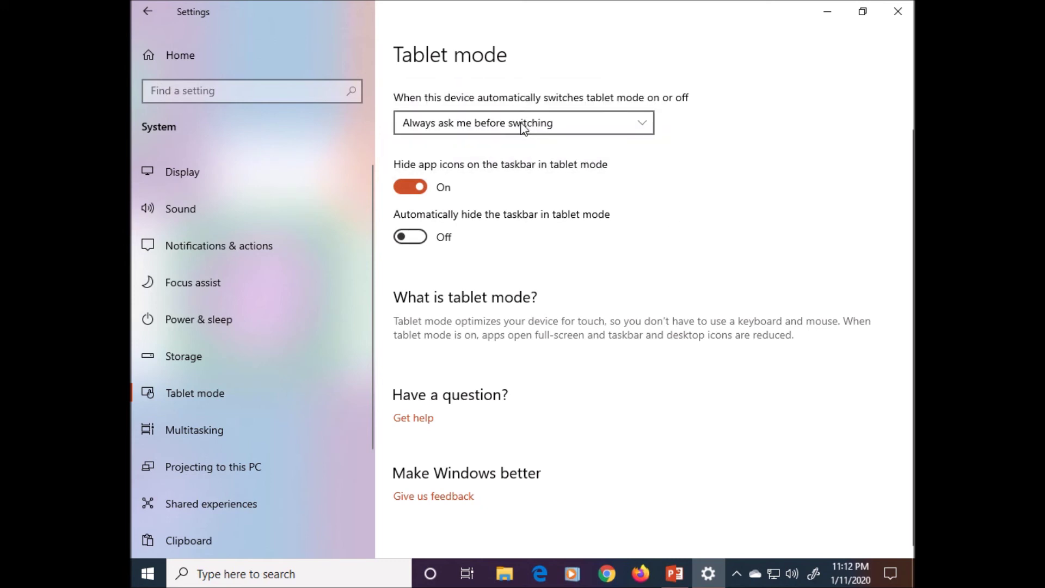
Try out automatic taskbar hiding in tablet mode and look at the Get Help suggestions for Windows 10 settings.
click(401, 238)
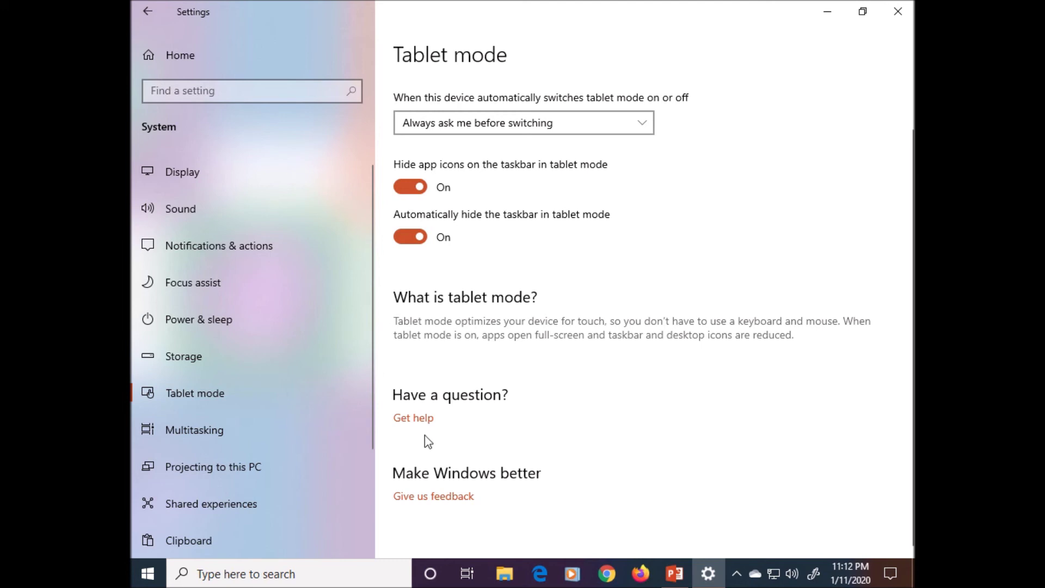
click(417, 419)
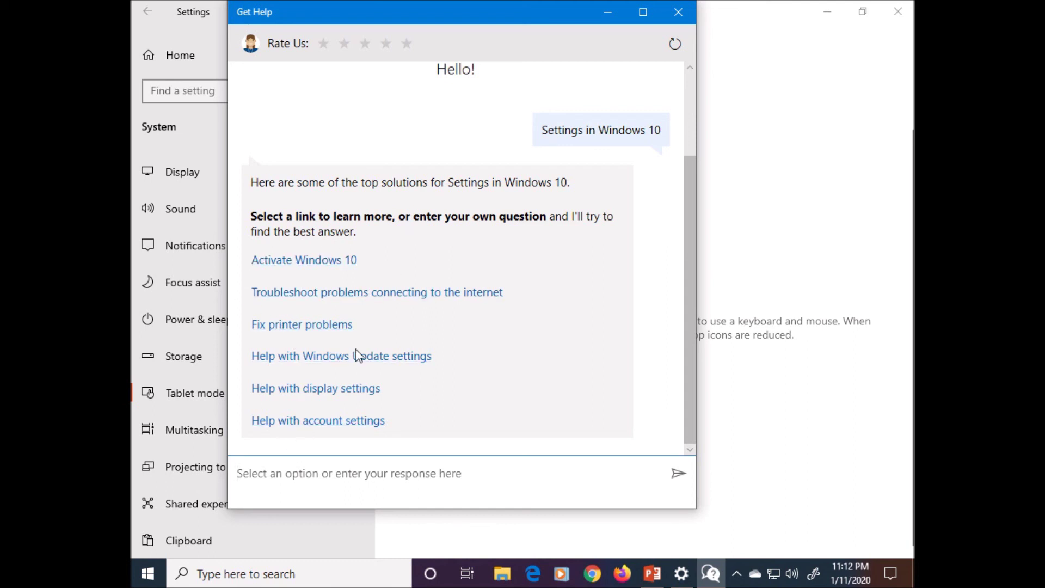
click(679, 12)
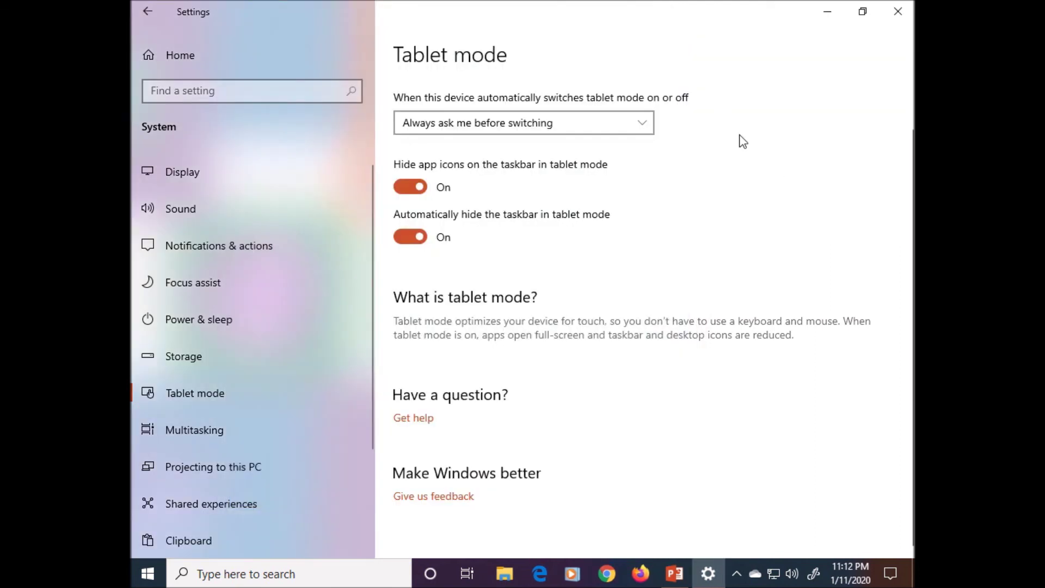
click(408, 239)
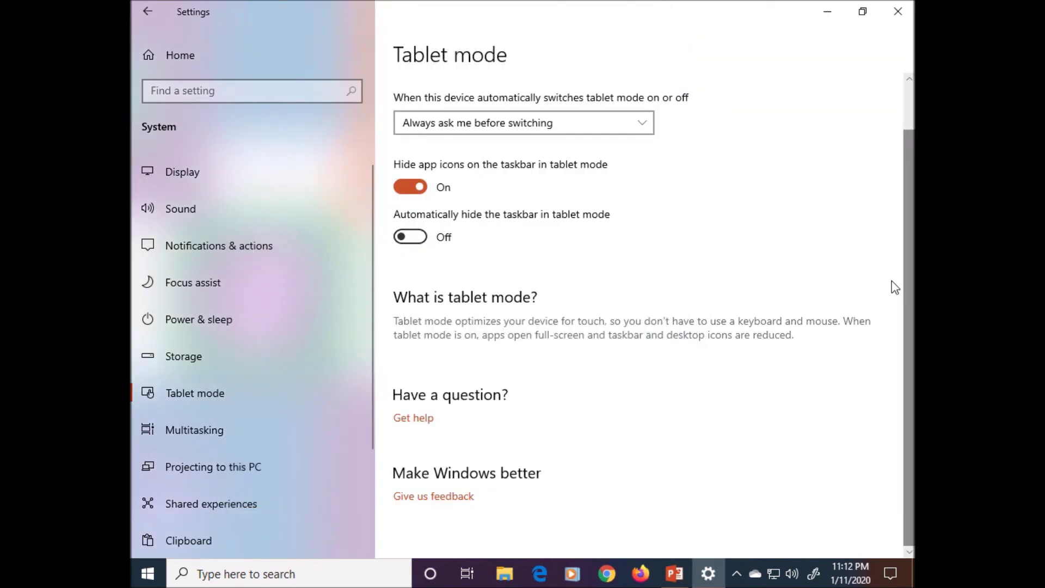
Check the quick actions for the tablet mode switch and close the Settings window.
click(888, 580)
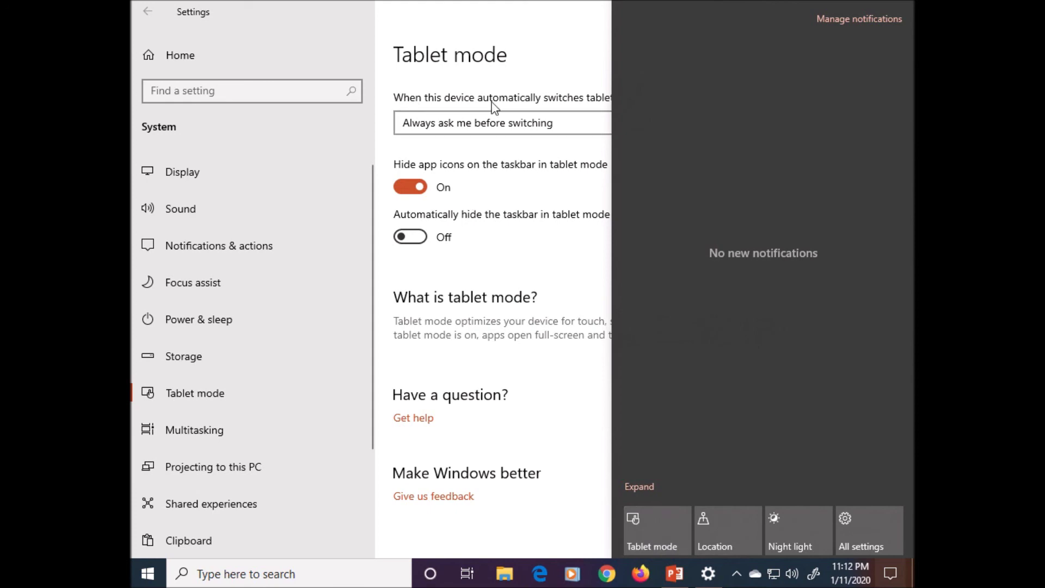
click(521, 54)
click(906, 7)
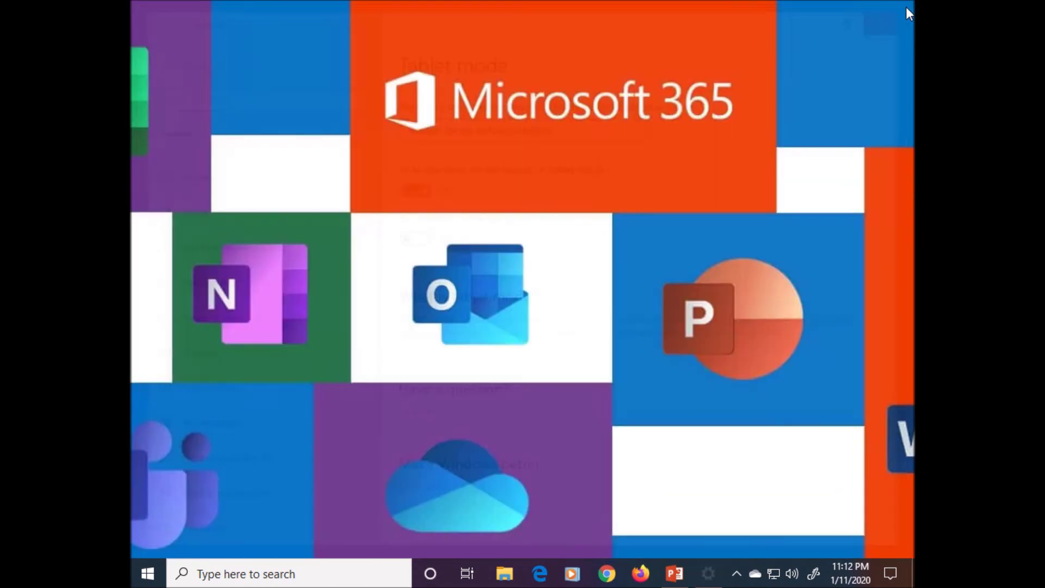
Switch to the PowerPoint tablet mode presentation, restore its window to a smaller size, and move it near the center of the desktop.
click(691, 577)
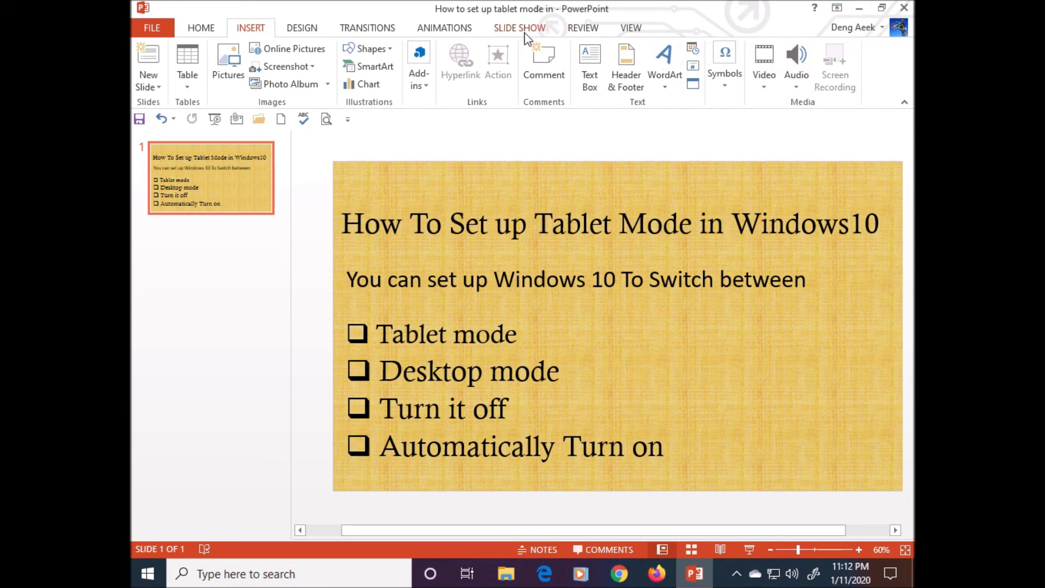
click(905, 9)
click(587, 304)
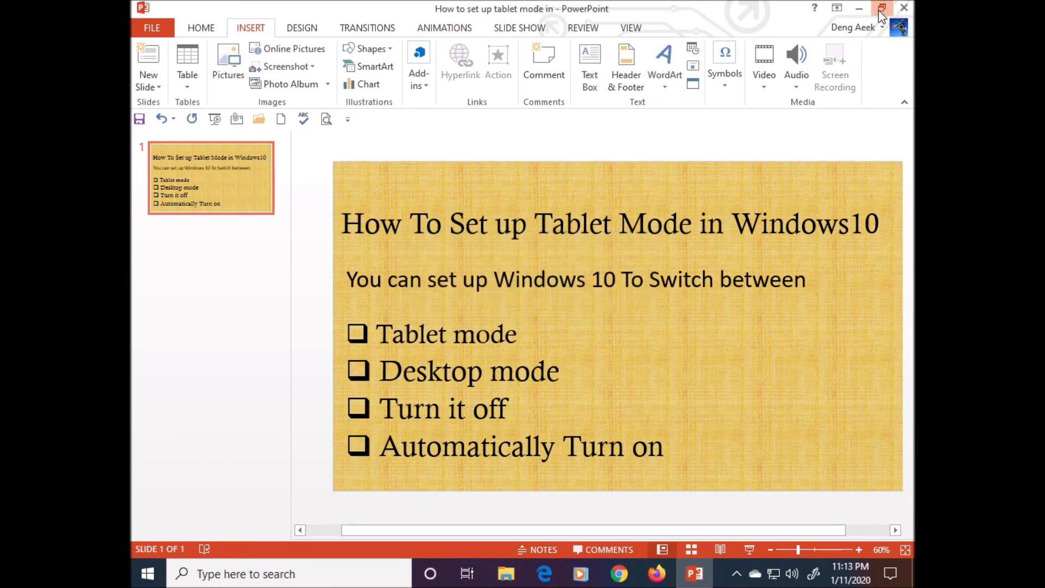
click(881, 8)
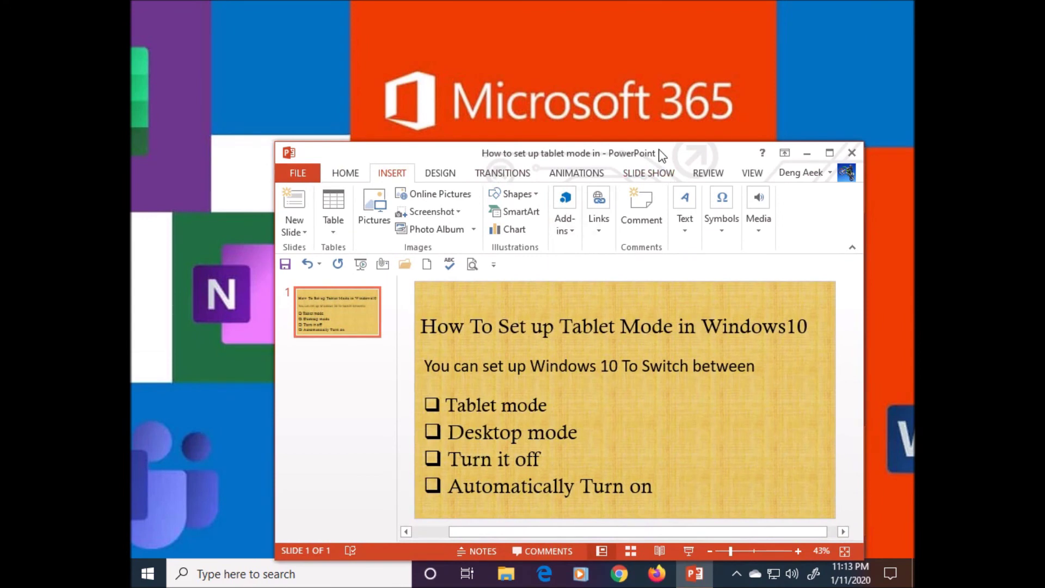
drag(663, 155, 573, 71)
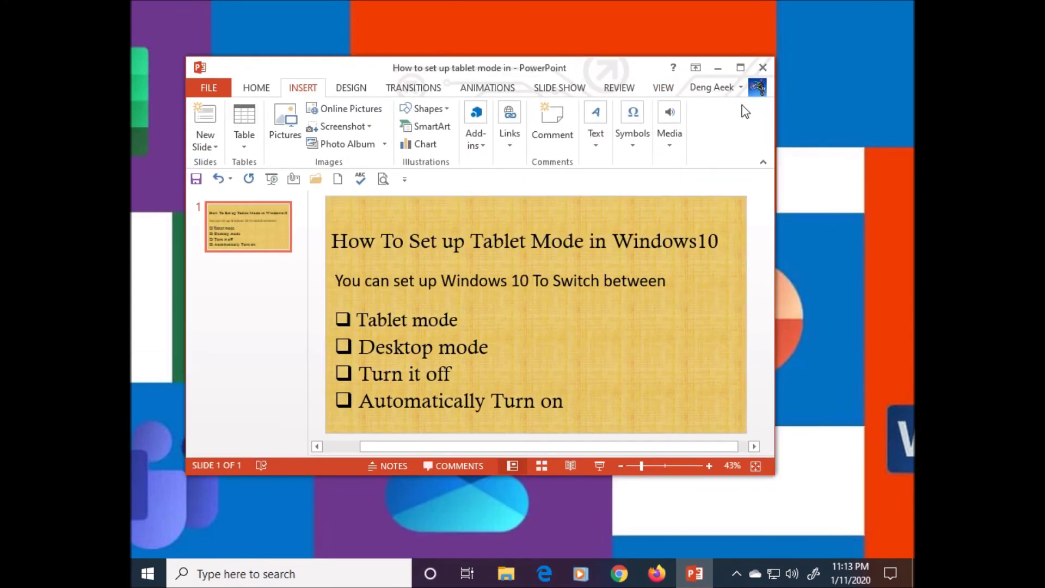